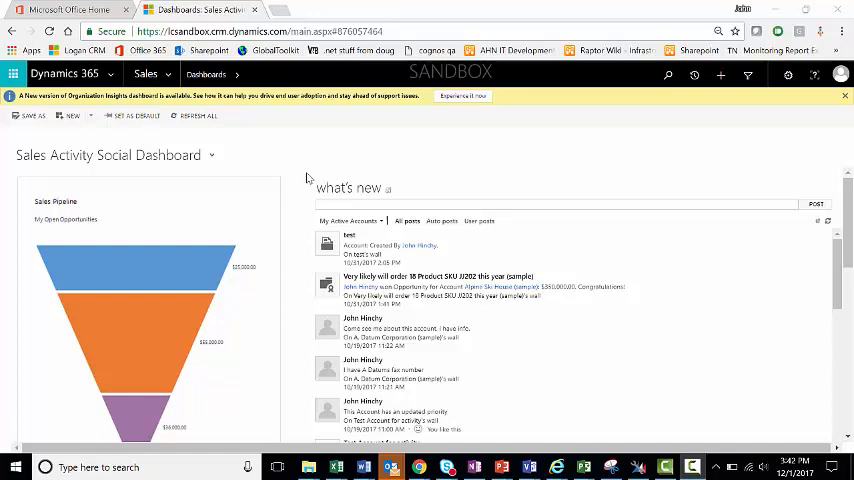
# Bring up the Sales navigation areas twice to reach the record-type menu from the opportunities list.
pyautogui.click(170, 76)
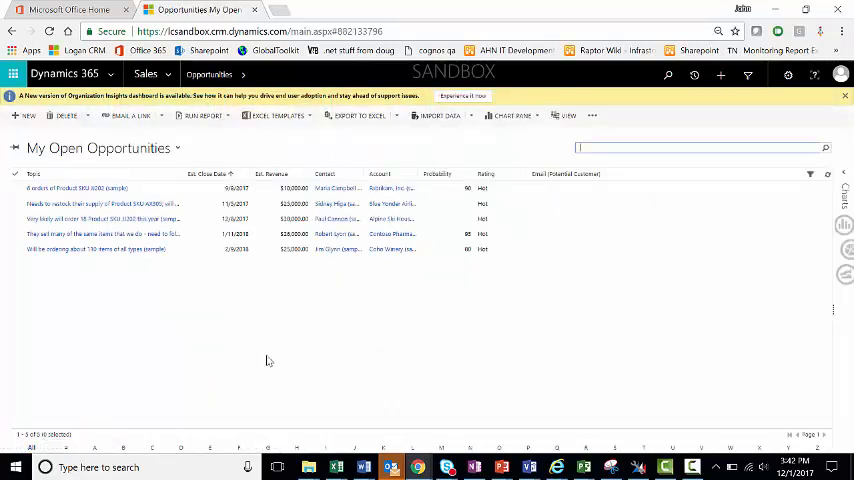
pyautogui.click(146, 74)
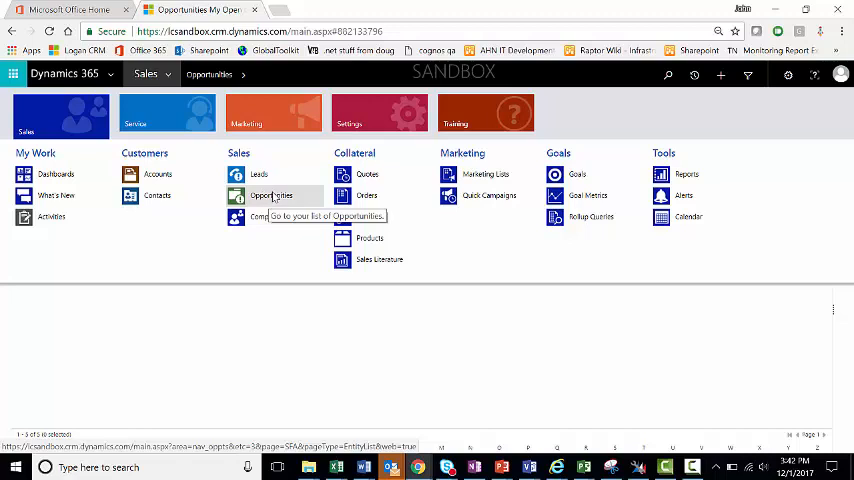
# Go to Accounts and open the Alpine Ski House (sample) account record.
pyautogui.click(163, 176)
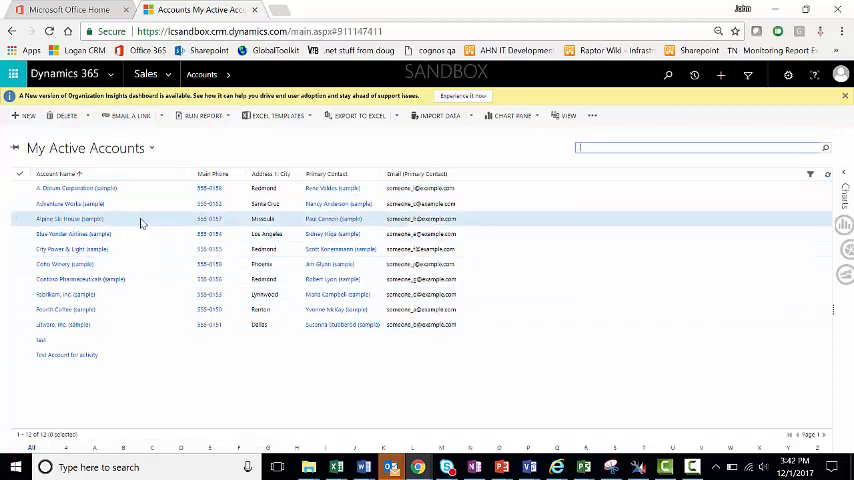
pyautogui.doubleClick(139, 219)
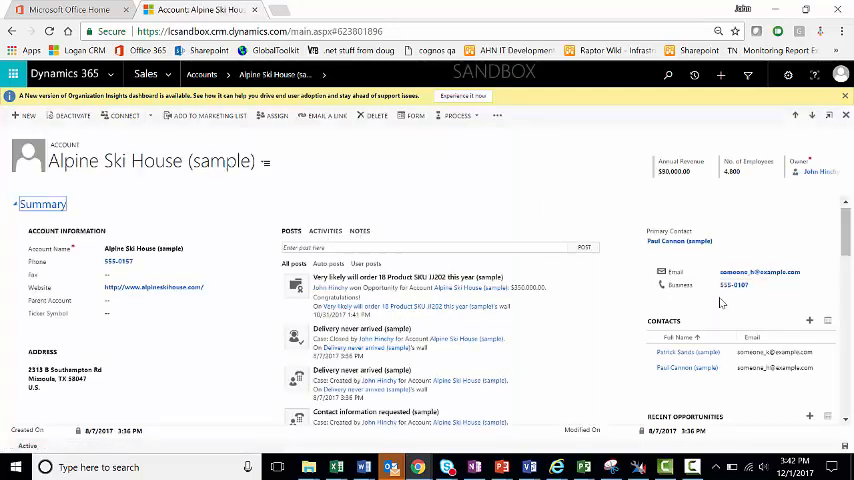
pyautogui.scroll(-3, 629, 271)
pyautogui.scroll(-2, 615, 273)
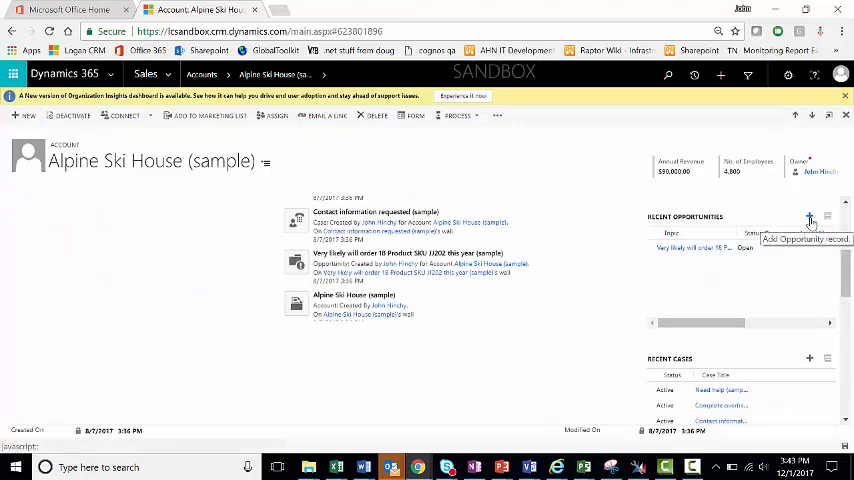
# Start 'New Big Opportunity' with the account's contact, $1,000,000 budget and $759,999 estimated revenue.
pyautogui.click(810, 219)
pyautogui.write('New Big Opportunity')
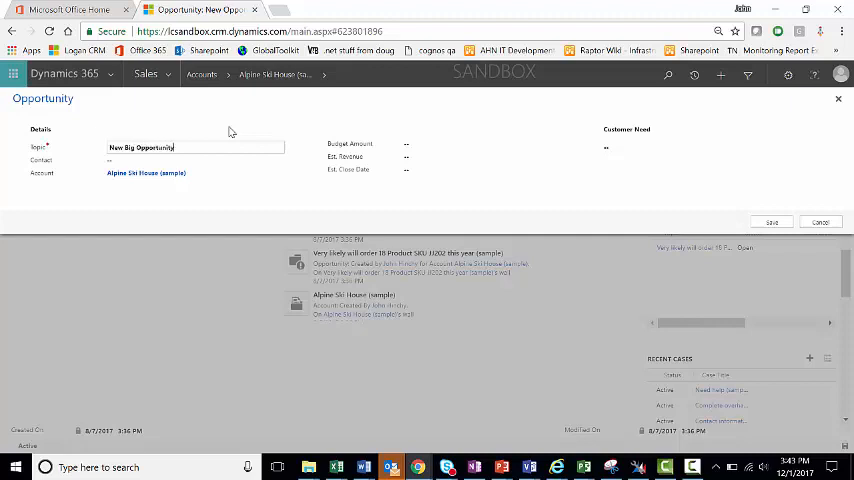
pyautogui.press('Tab')
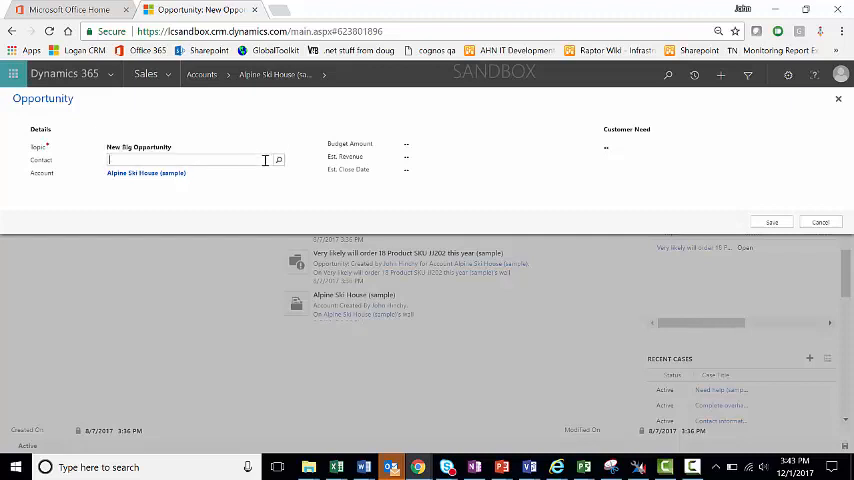
pyautogui.click(278, 163)
pyautogui.click(212, 164)
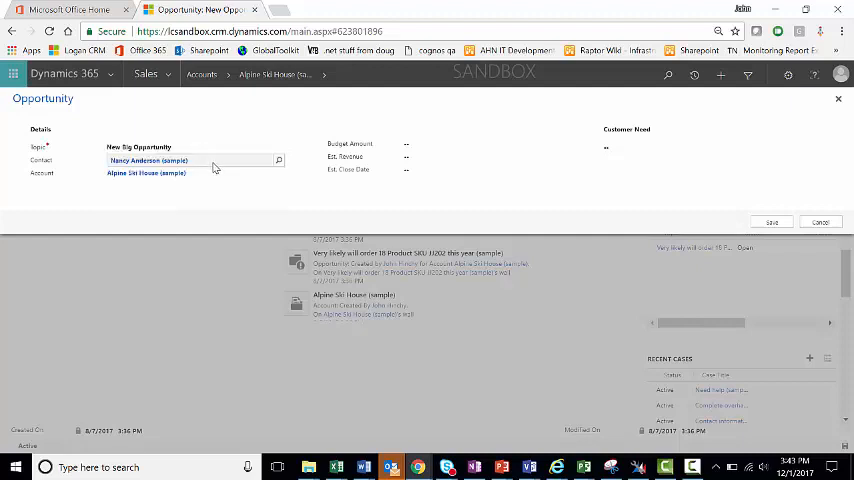
pyautogui.click(448, 145)
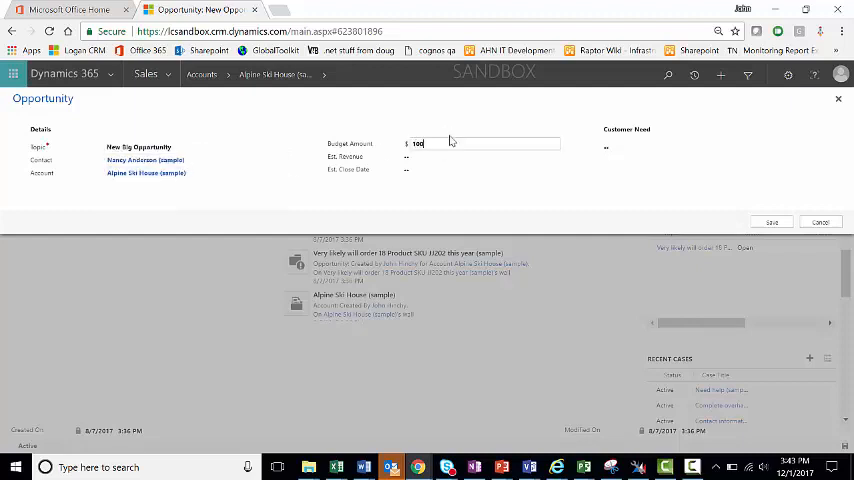
pyautogui.press('Tab')
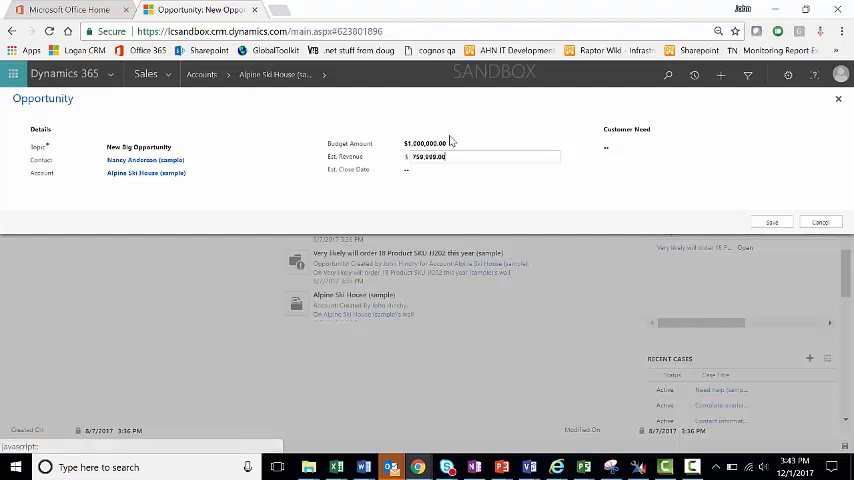
pyautogui.press('Tab')
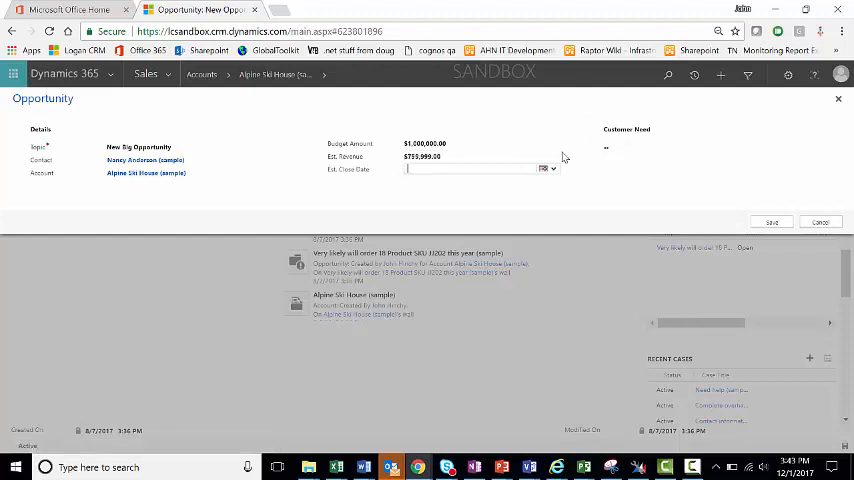
# Set the close date to 12/31/2017, describe the customer need, and save the opportunity.
pyautogui.click(548, 168)
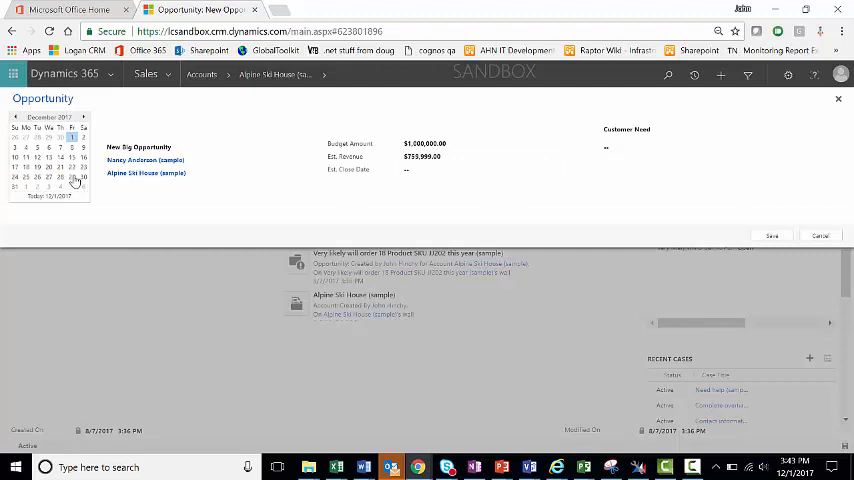
pyautogui.click(15, 187)
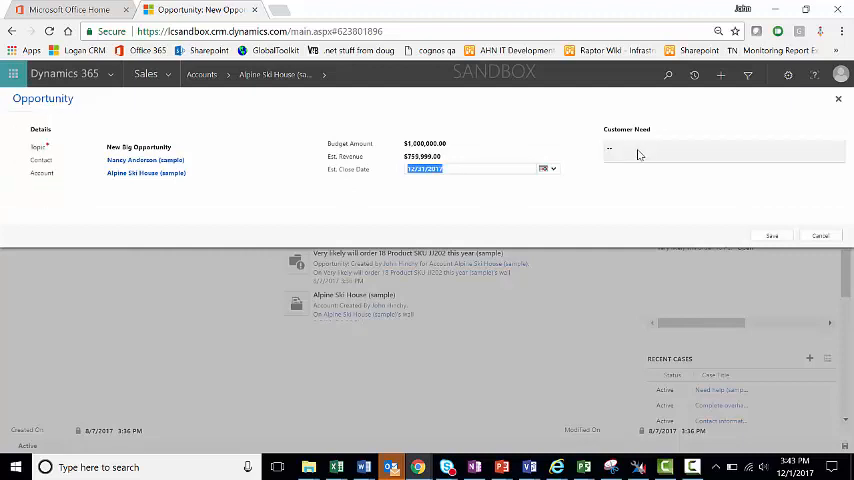
pyautogui.click(645, 148)
pyautogui.write('Need new products for Customer.')
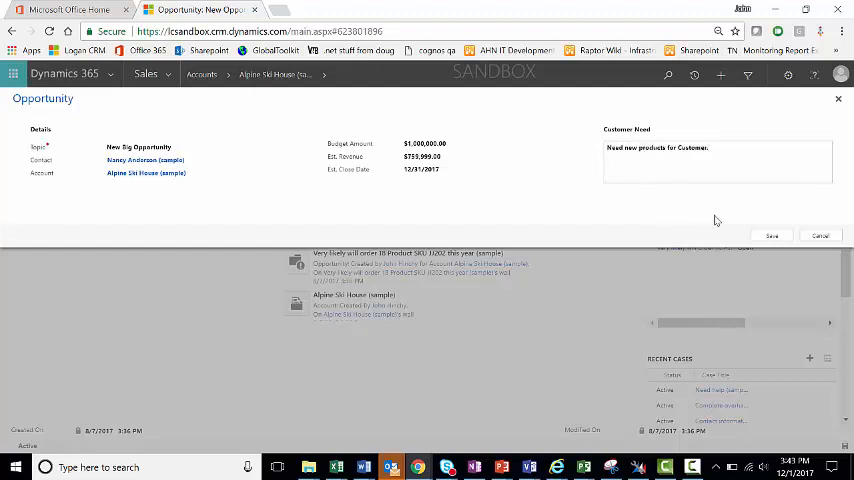
pyautogui.click(773, 237)
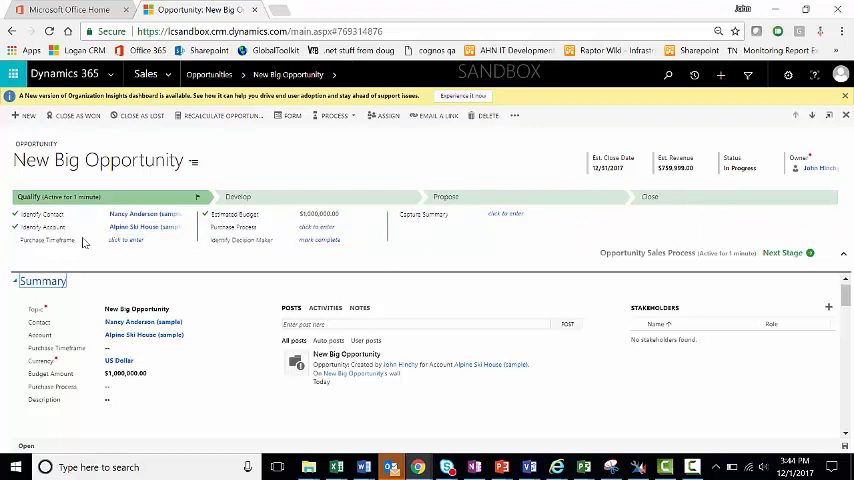
# Preview the Develop and Propose stage steps, then return to the active Qualify stage.
pyautogui.click(258, 197)
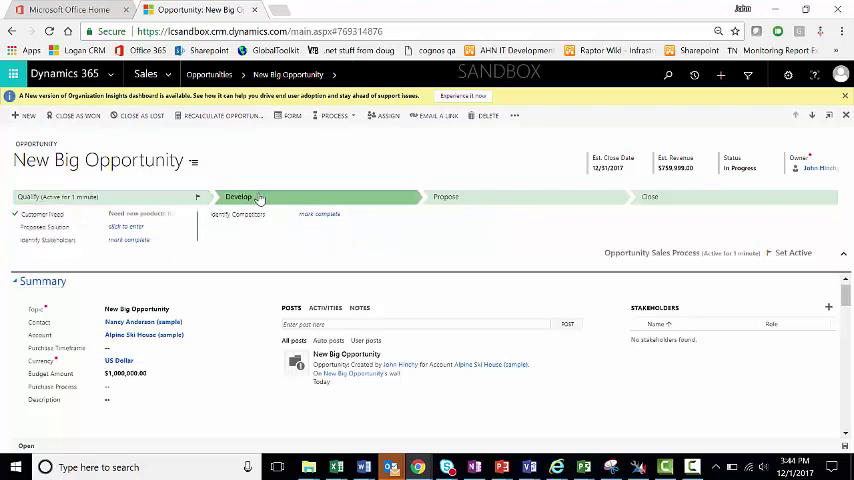
pyautogui.click(528, 200)
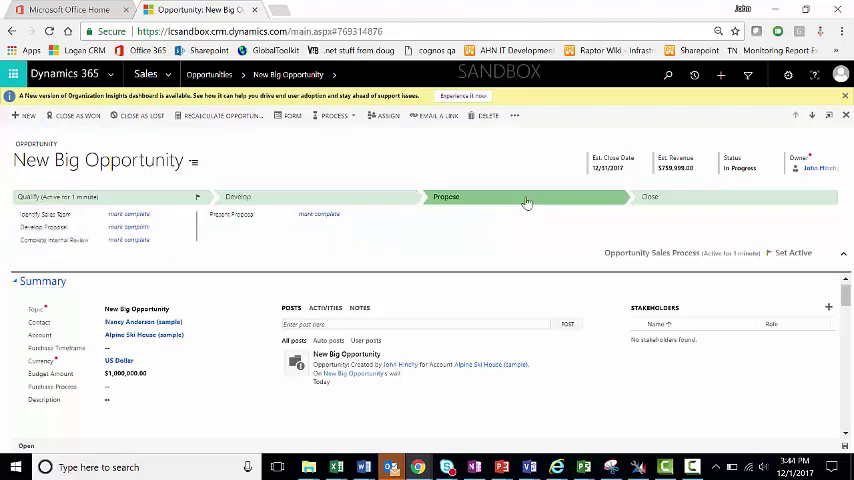
pyautogui.click(175, 199)
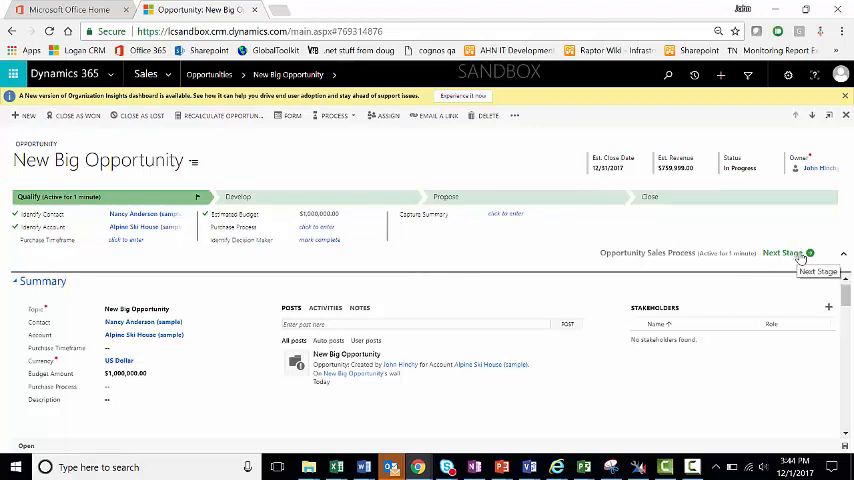
# Set purchase timeframe to This Quarter, purchase process to Committee, and decision maker identified.
pyautogui.click(128, 243)
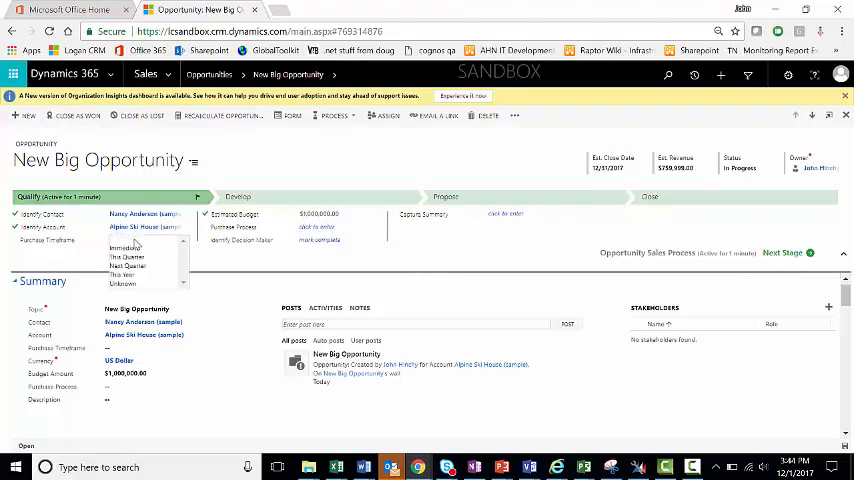
pyautogui.click(138, 264)
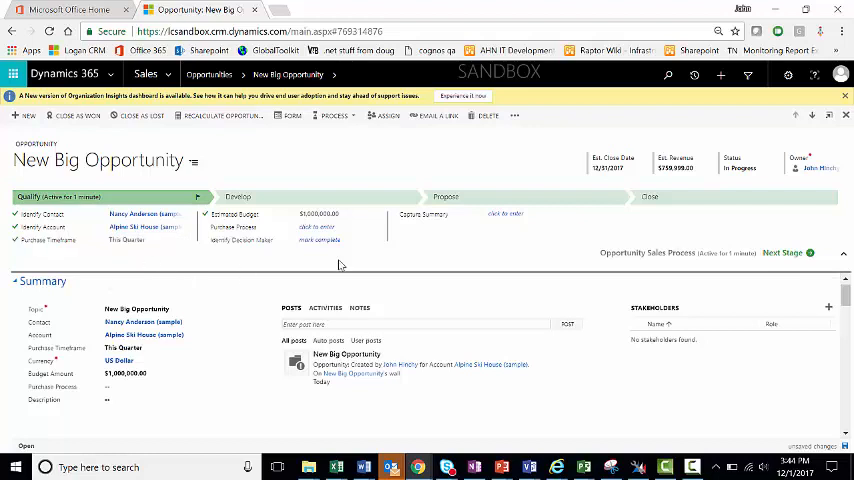
pyautogui.click(322, 232)
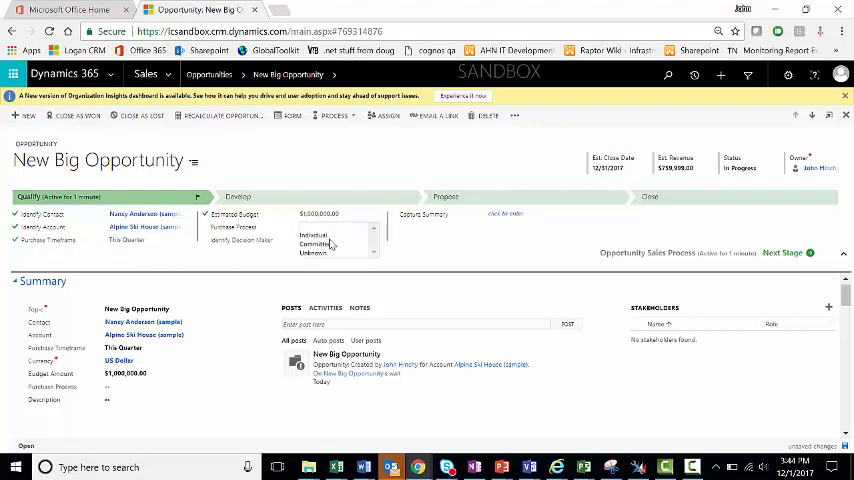
pyautogui.click(318, 244)
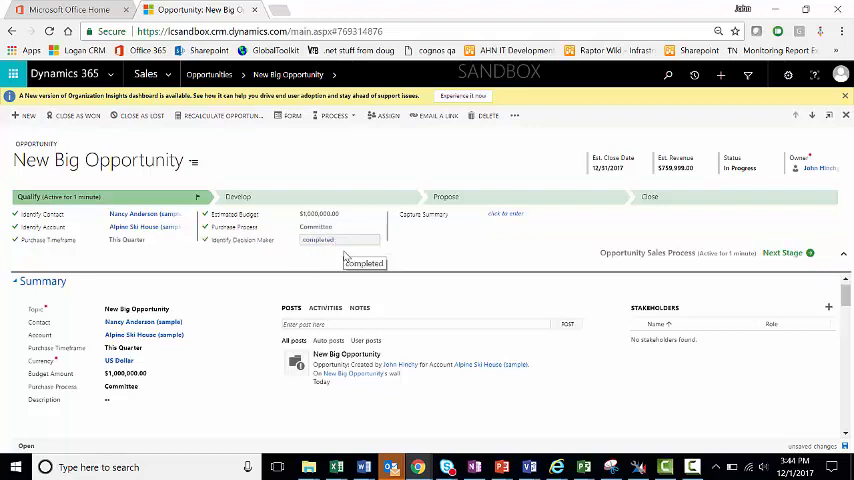
pyautogui.click(336, 247)
pyautogui.click(300, 246)
# Record the call summary: the customer called needing new products this quarter.
pyautogui.click(533, 216)
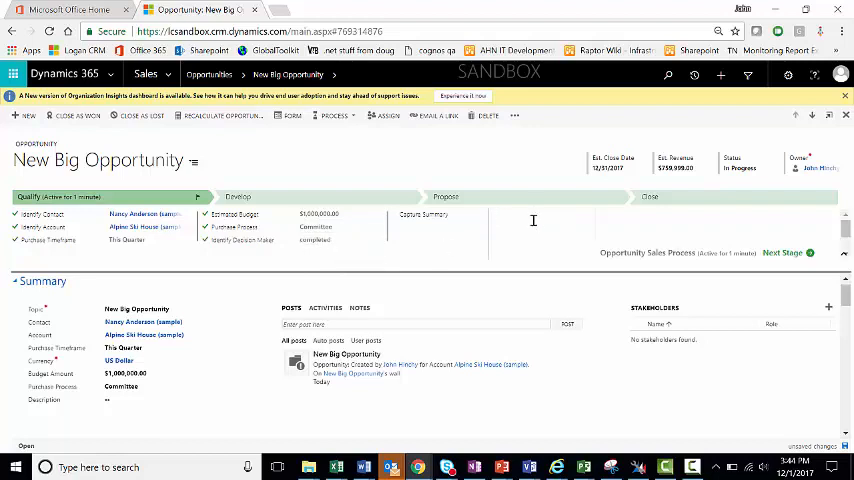
pyautogui.write('Custo')
pyautogui.write('mer calle')
pyautogui.write('d and said need')
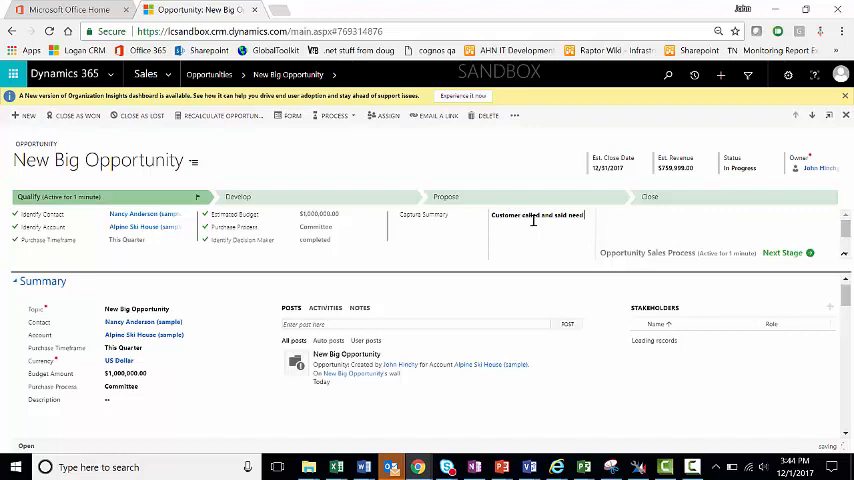
pyautogui.write(' new products this quarter.')
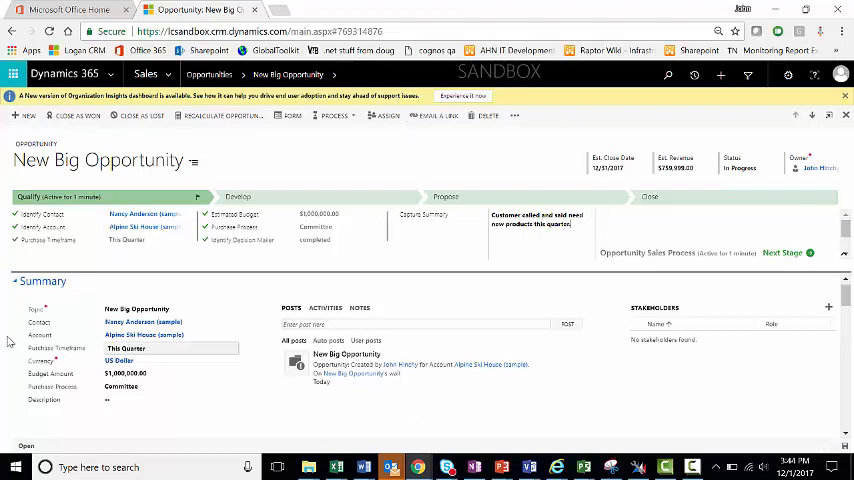
pyautogui.click(267, 366)
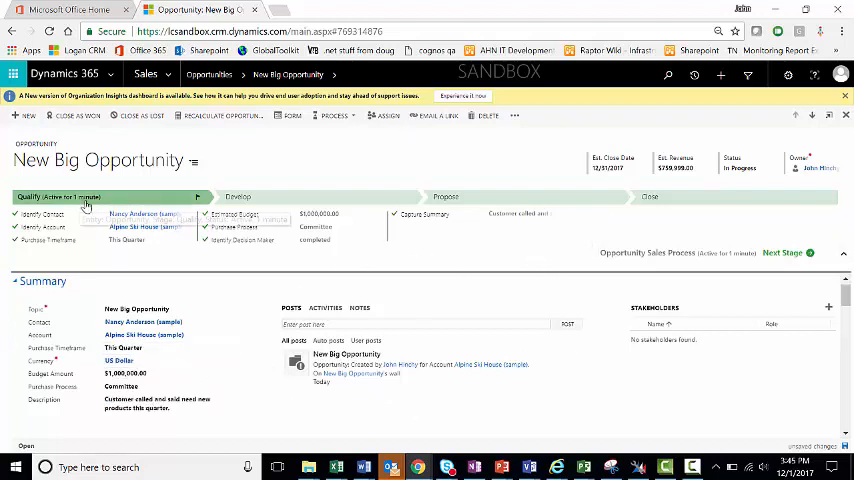
# Advance to the Develop stage and enter the proposed solution of sending the customer the products.
pyautogui.click(793, 258)
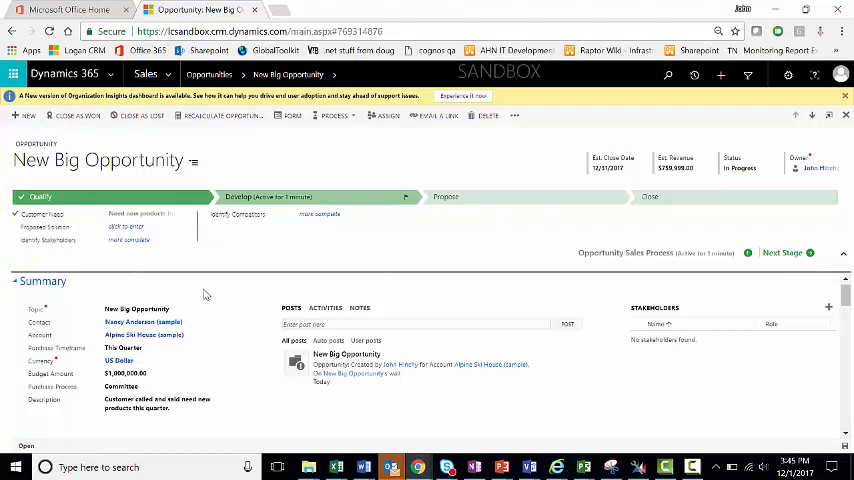
pyautogui.click(145, 228)
pyautogui.write('Send customer the products')
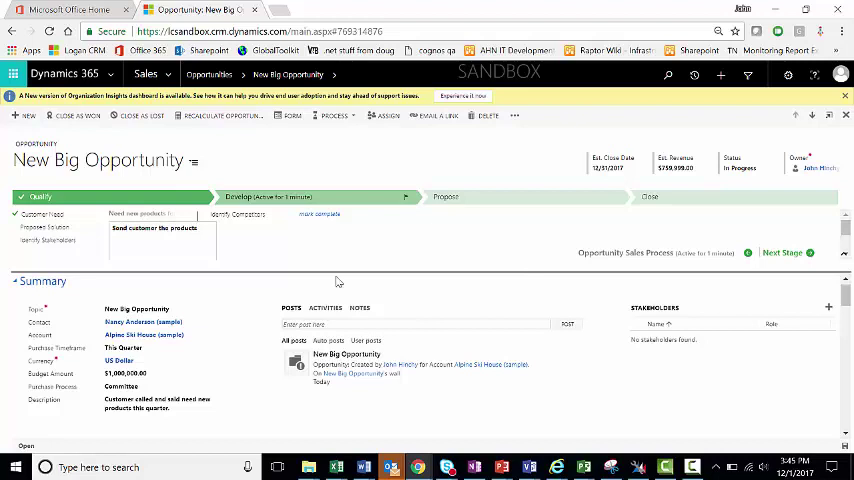
pyautogui.click(335, 282)
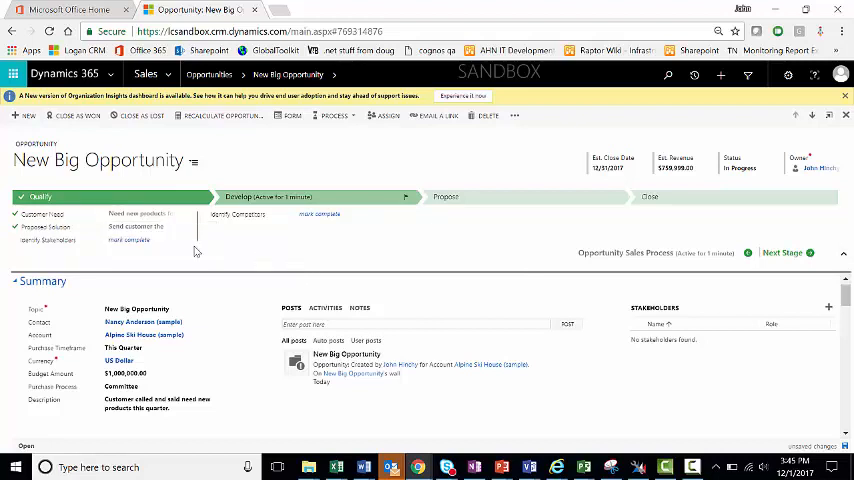
# Check the Stakeholders and Competitors grids and mark stakeholder and competitor identification completed.
pyautogui.click(828, 307)
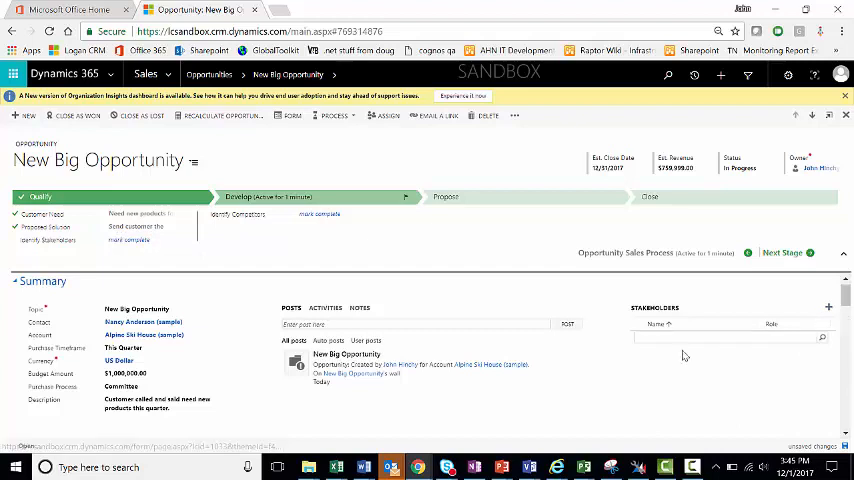
pyautogui.click(731, 358)
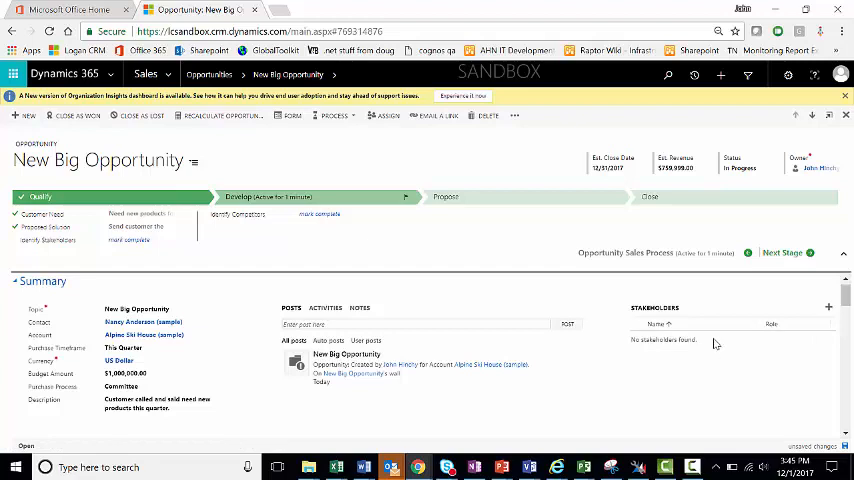
pyautogui.click(134, 242)
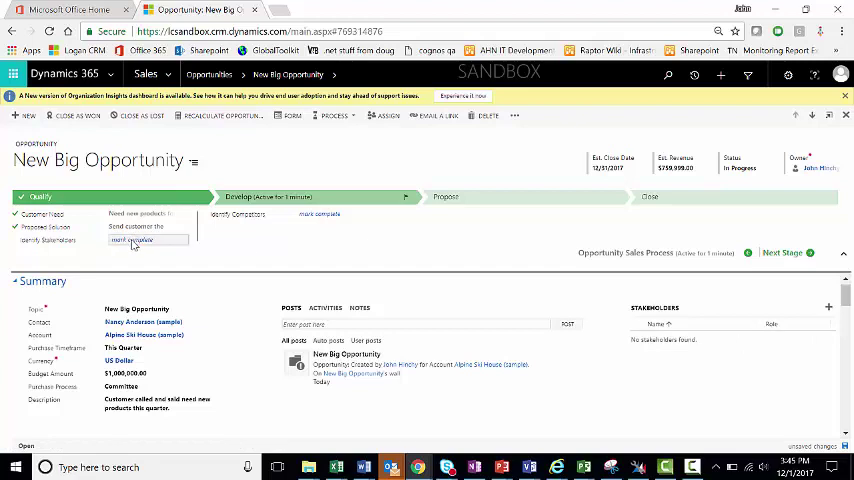
pyautogui.click(326, 217)
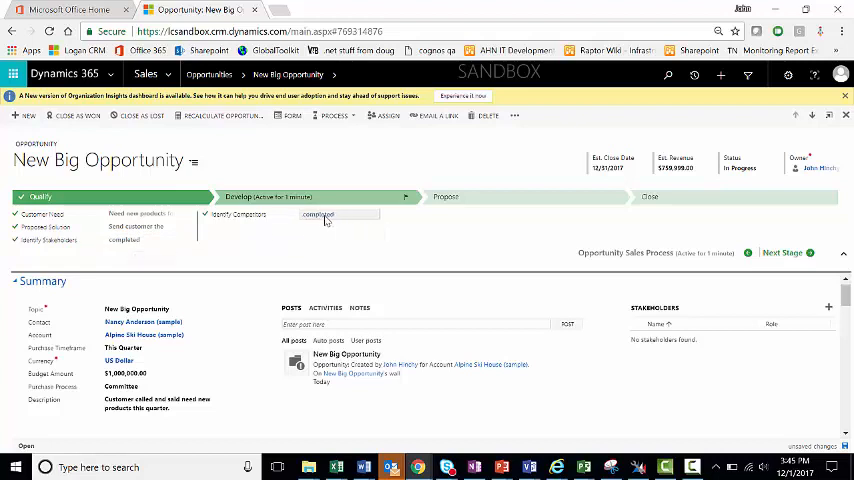
pyautogui.scroll(-3, 273, 330)
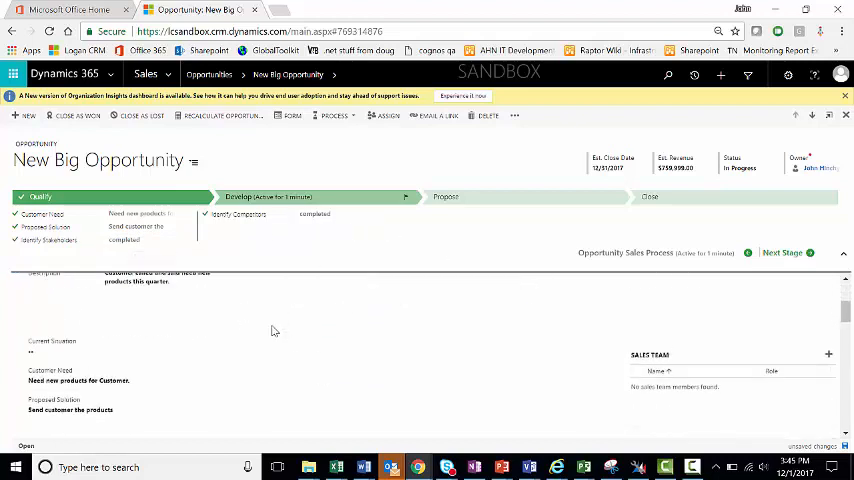
pyautogui.scroll(-2, 285, 338)
pyautogui.scroll(-3, 310, 340)
pyautogui.scroll(-3, 340, 346)
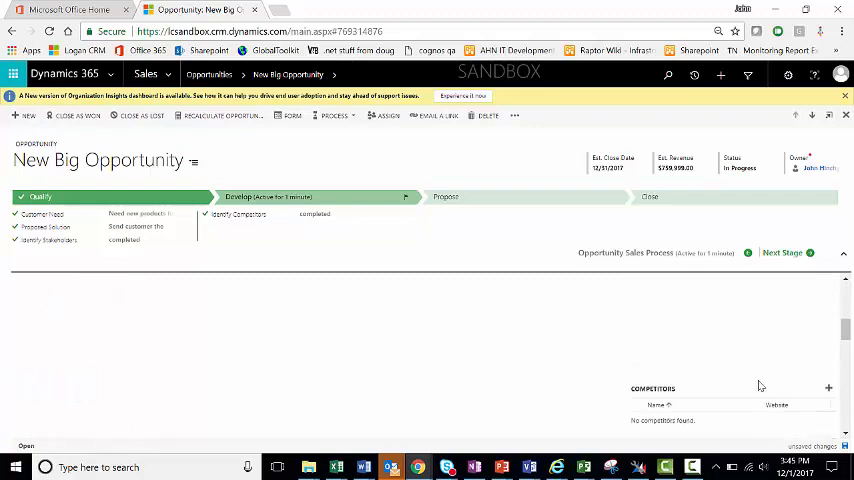
pyautogui.click(828, 390)
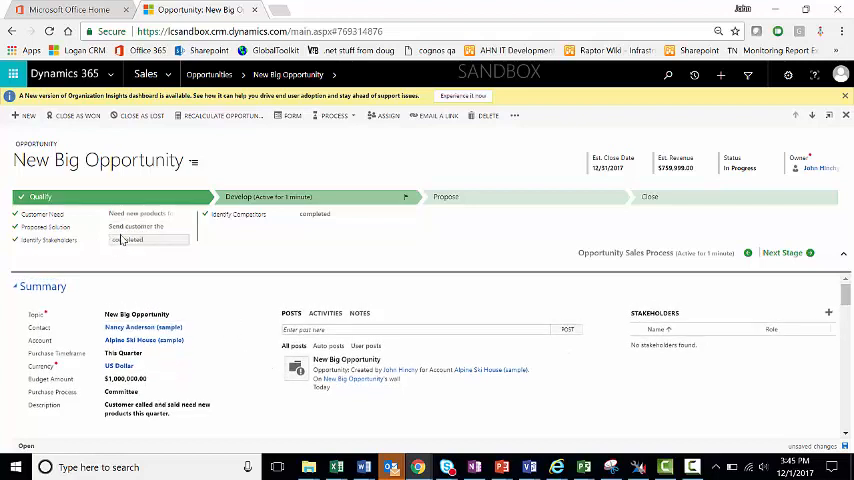
# Advance to the Propose stage and preview the Close and earlier stages' steps.
pyautogui.click(797, 255)
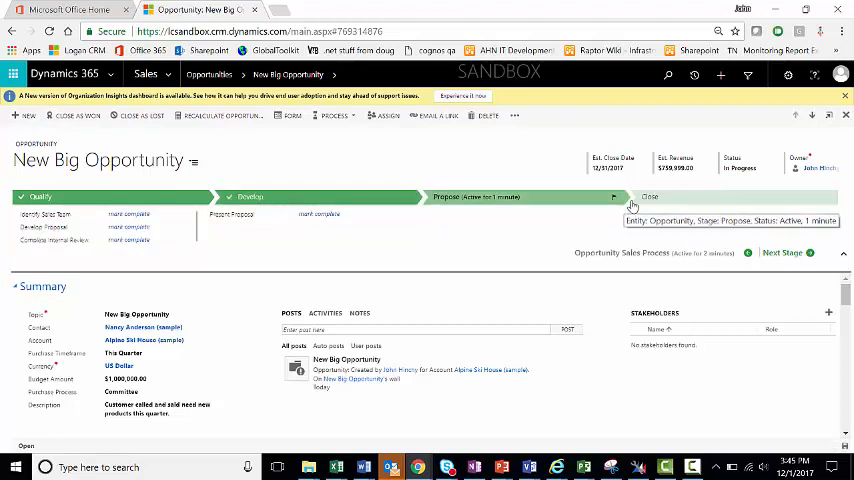
pyautogui.click(690, 199)
pyautogui.click(354, 200)
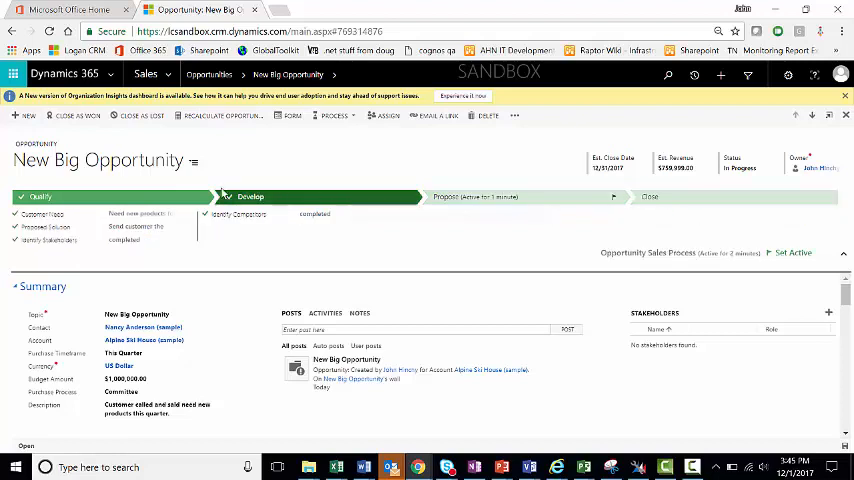
pyautogui.click(597, 200)
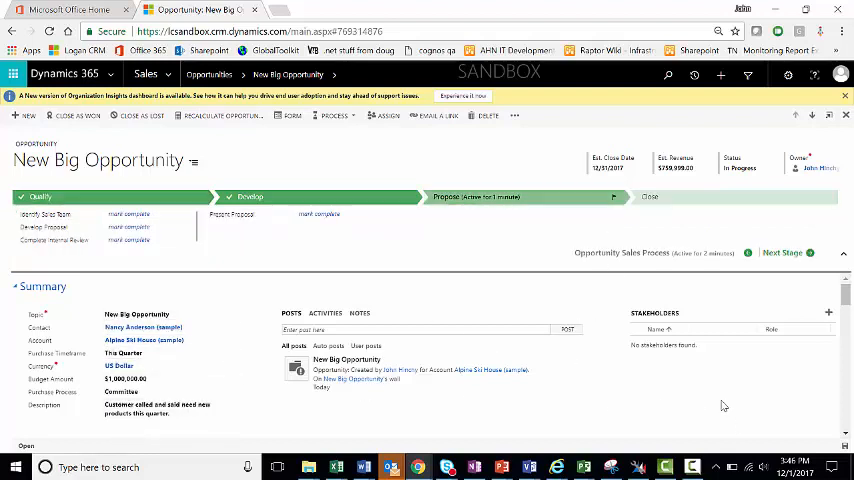
# Mark Identify Sales Team, Develop Proposal, Complete Internal Review and Present Proposal completed.
pyautogui.click(139, 218)
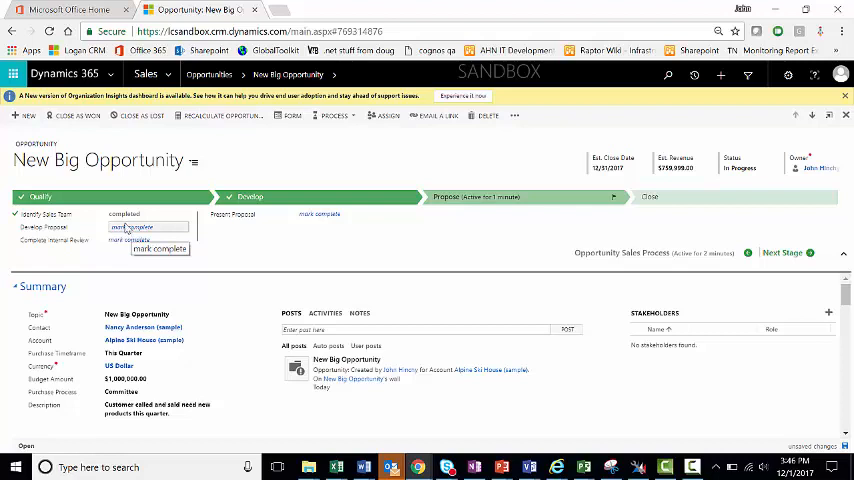
pyautogui.click(127, 228)
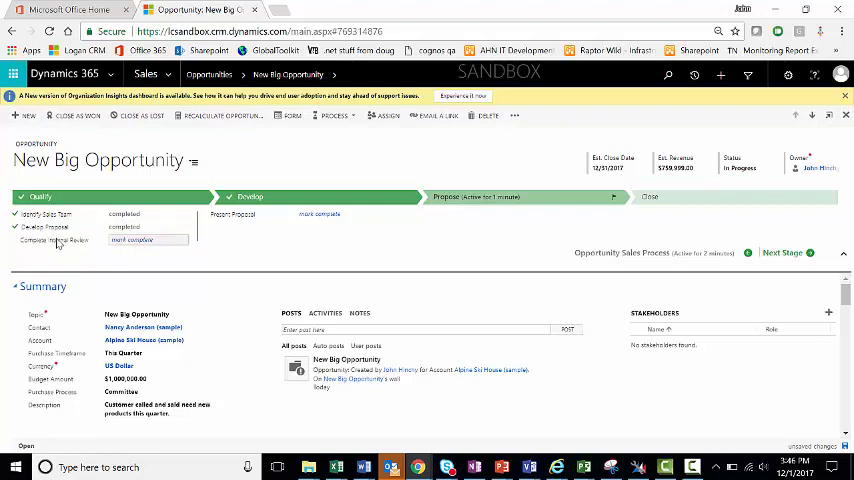
pyautogui.click(118, 240)
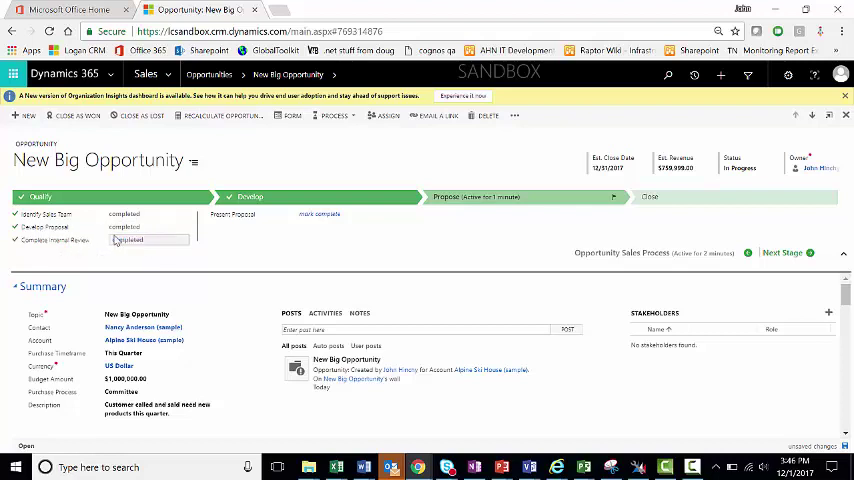
pyautogui.click(325, 216)
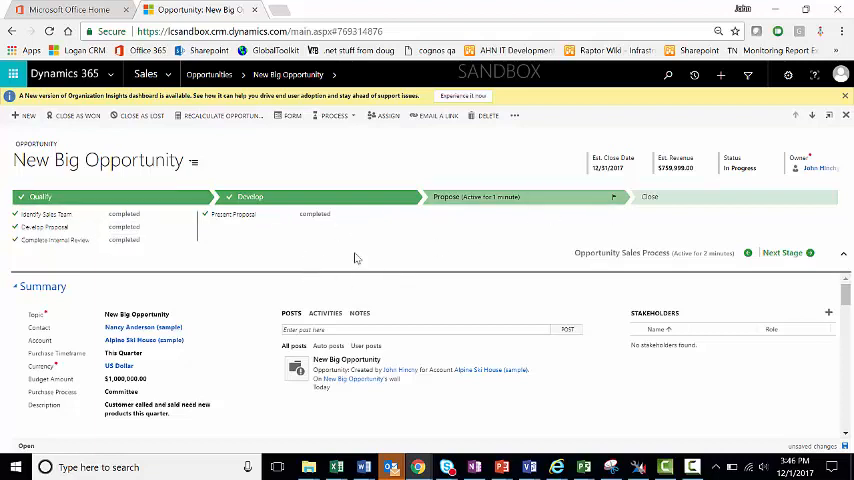
# Advance to Close and complete both final-proposal steps, decision date 12/8/2017, Send Thank You and File De-brief.
pyautogui.click(786, 253)
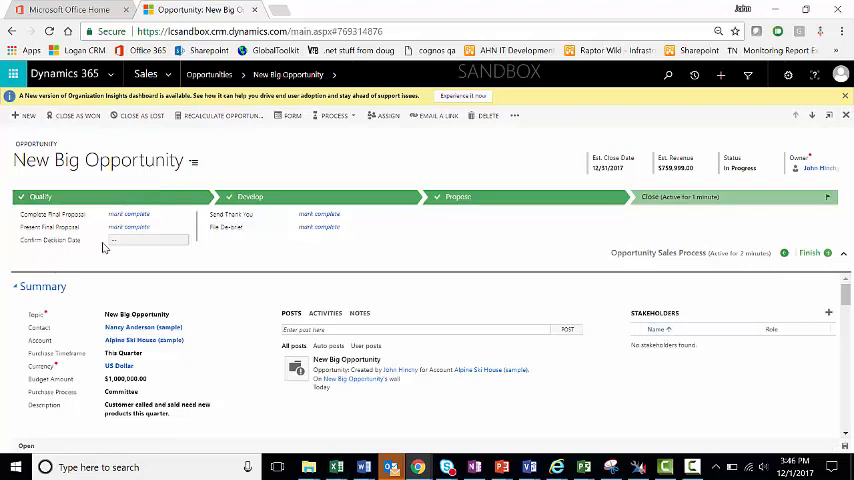
pyautogui.click(133, 215)
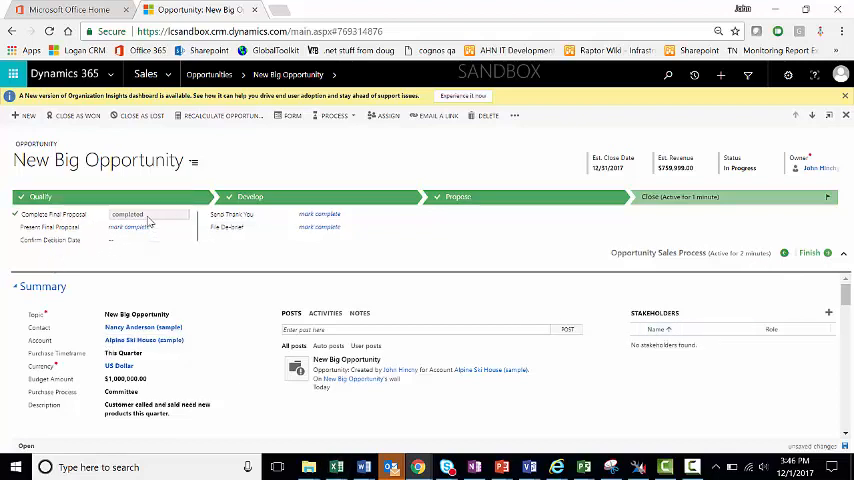
pyautogui.click(138, 228)
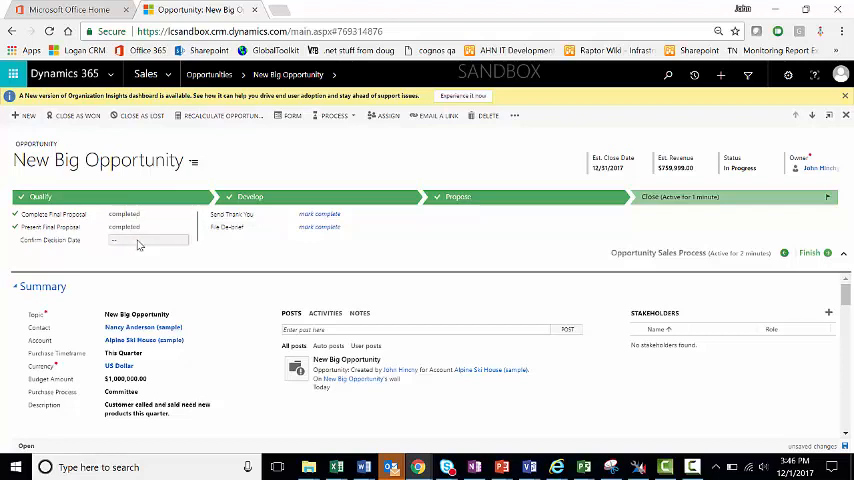
pyautogui.click(130, 241)
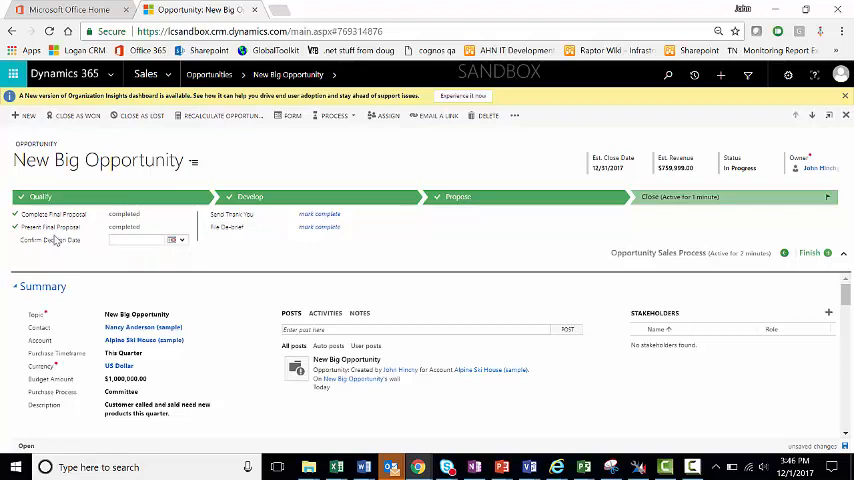
pyautogui.click(183, 241)
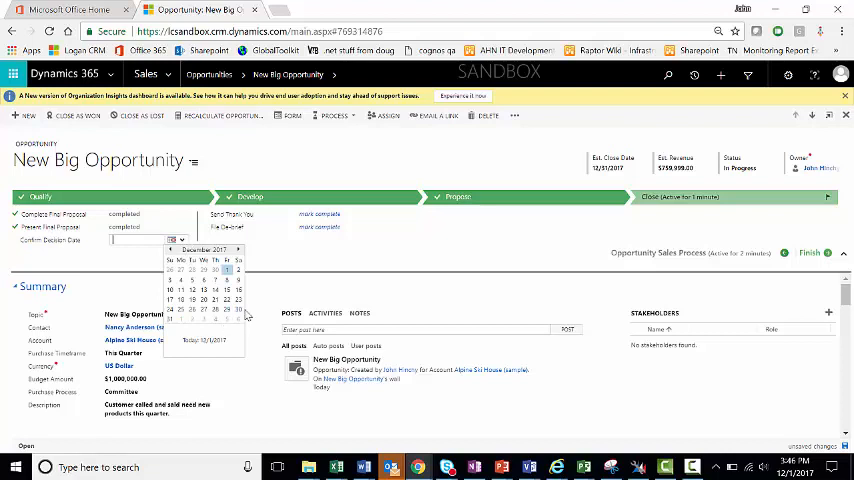
pyautogui.click(227, 281)
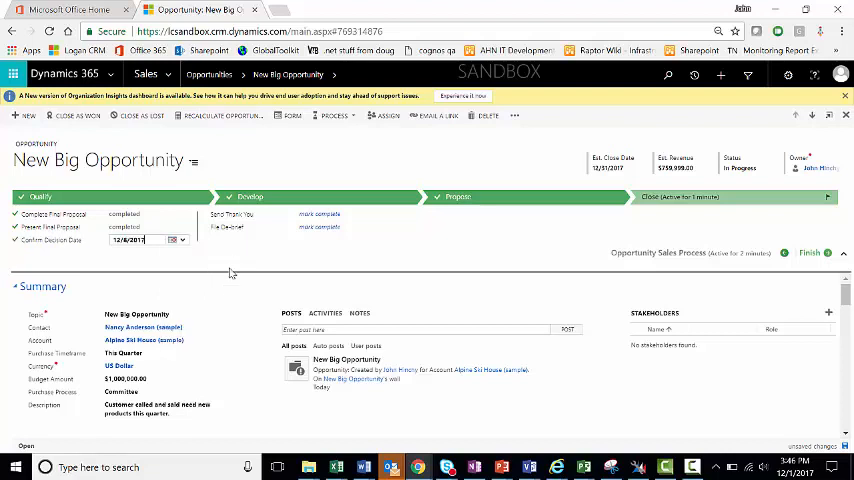
pyautogui.click(330, 218)
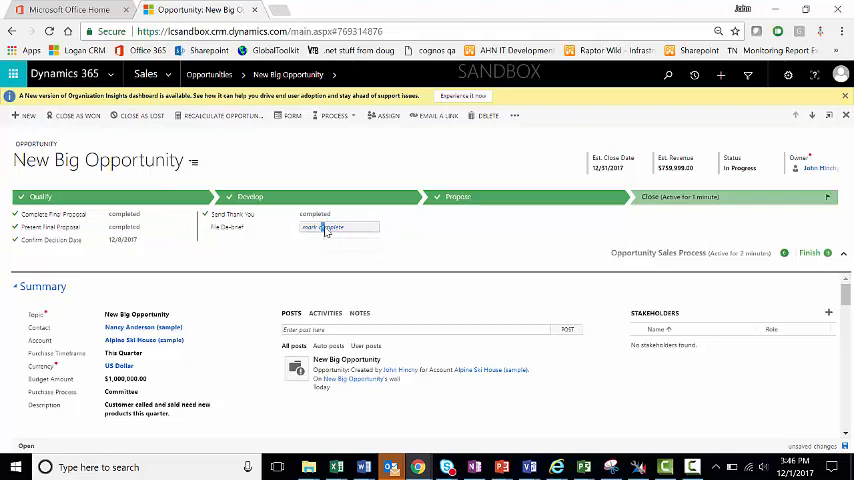
pyautogui.click(325, 228)
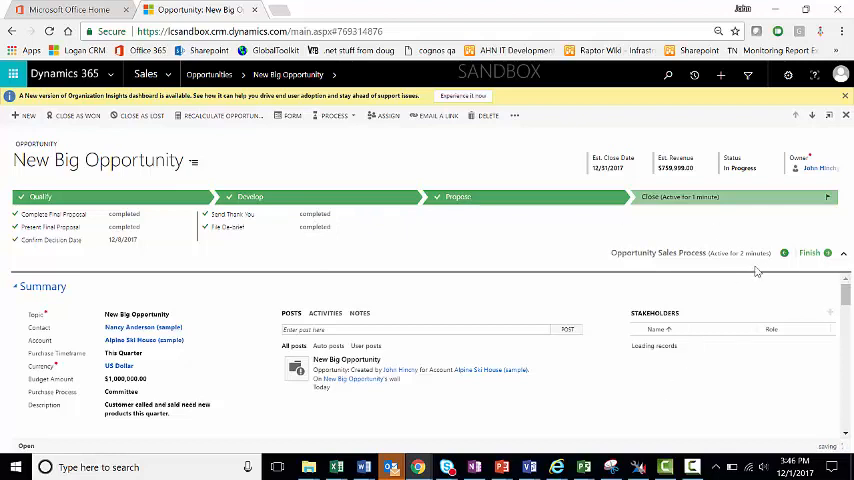
# Finish the Opportunity Sales Process and highlight the completion summary on the process bar.
pyautogui.click(810, 254)
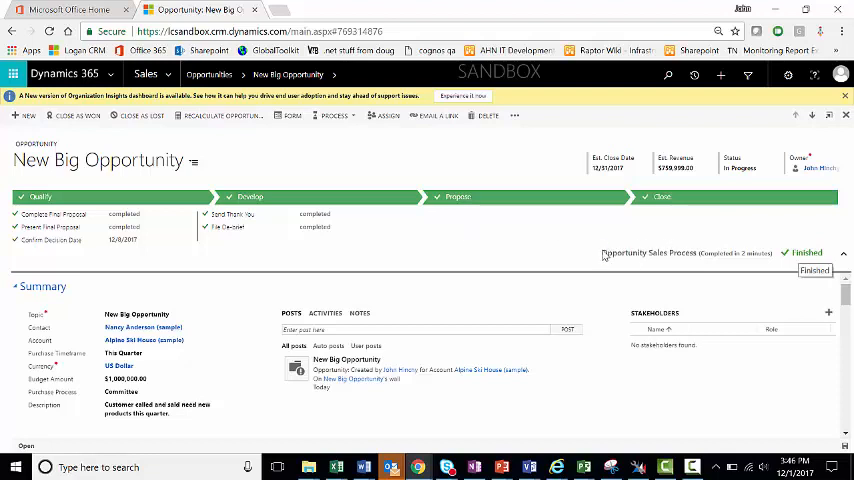
pyautogui.tripleClick(770, 253)
pyautogui.click(760, 253)
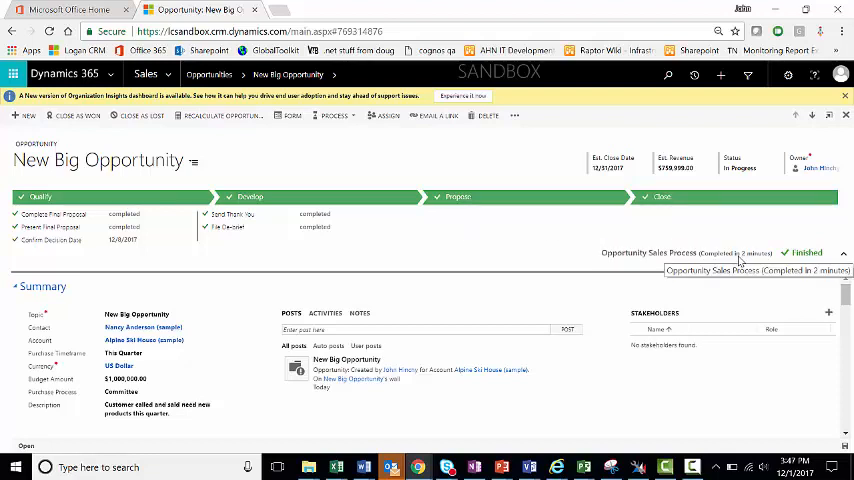
pyautogui.scroll(-3, 268, 360)
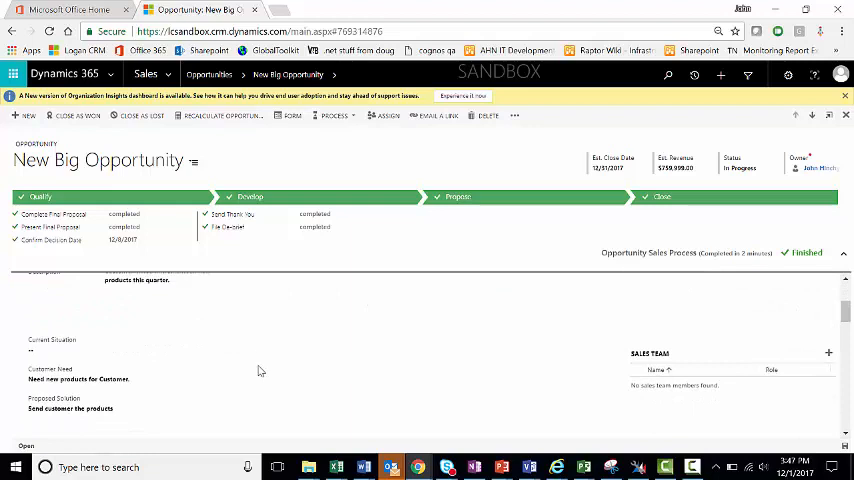
pyautogui.scroll(1, 255, 360)
pyautogui.scroll(2, 247, 362)
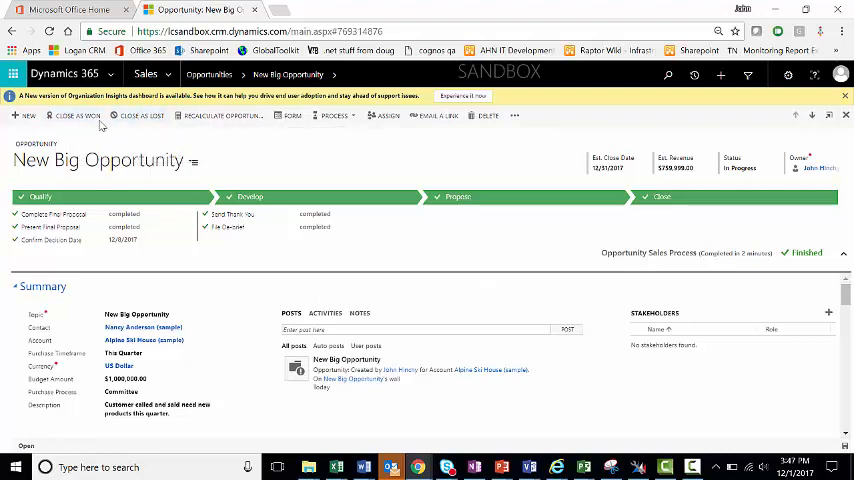
# Close as Won with actual revenue corrected to $900,000.00 and description 'Closed deal, notify team'.
pyautogui.click(93, 119)
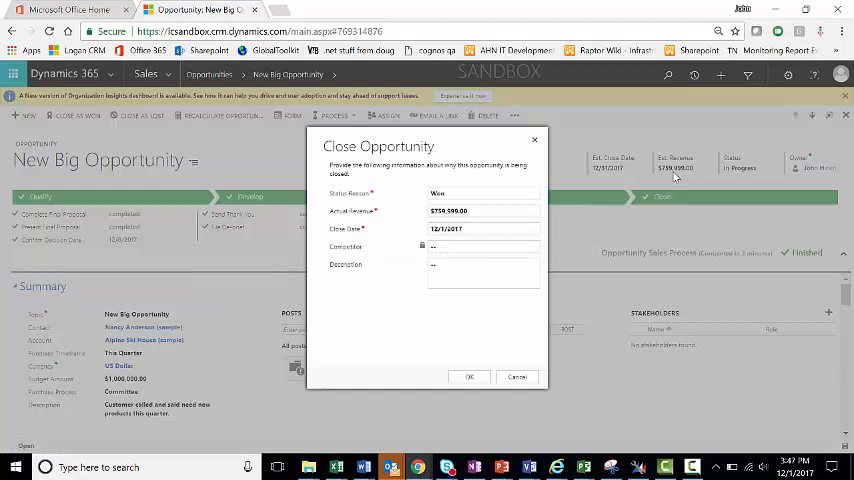
pyautogui.click(499, 212)
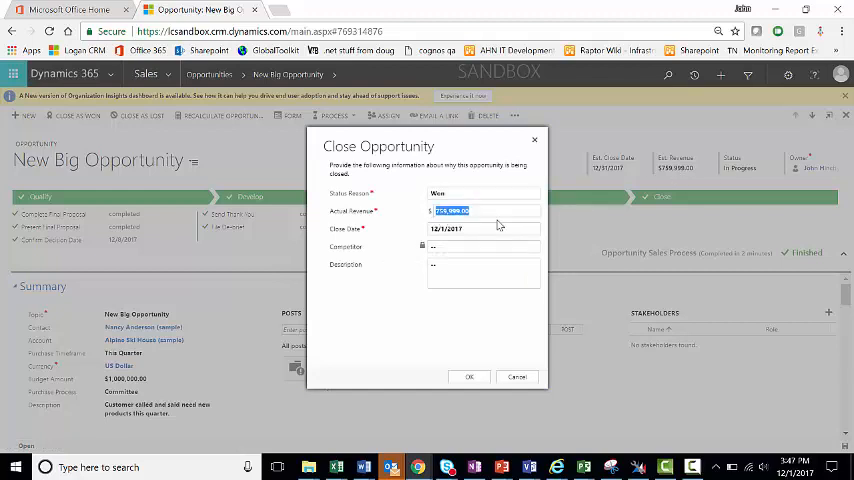
pyautogui.write('8,000,000')
pyautogui.press('Tab')
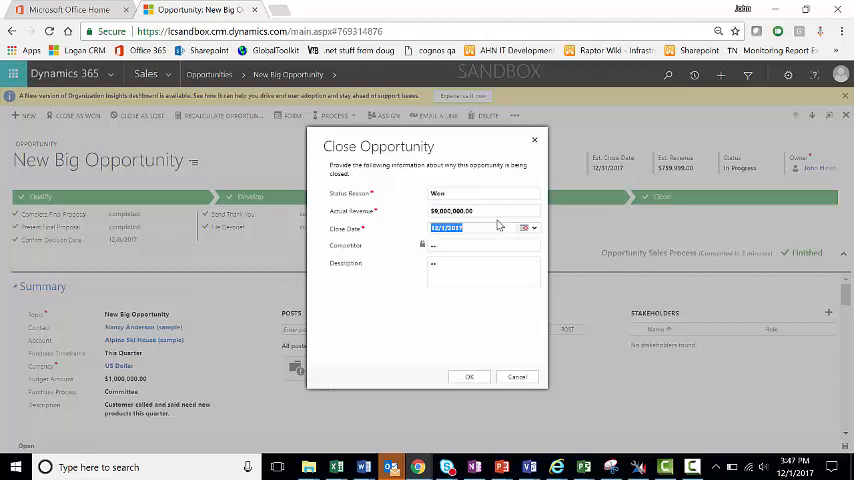
pyautogui.click(507, 214)
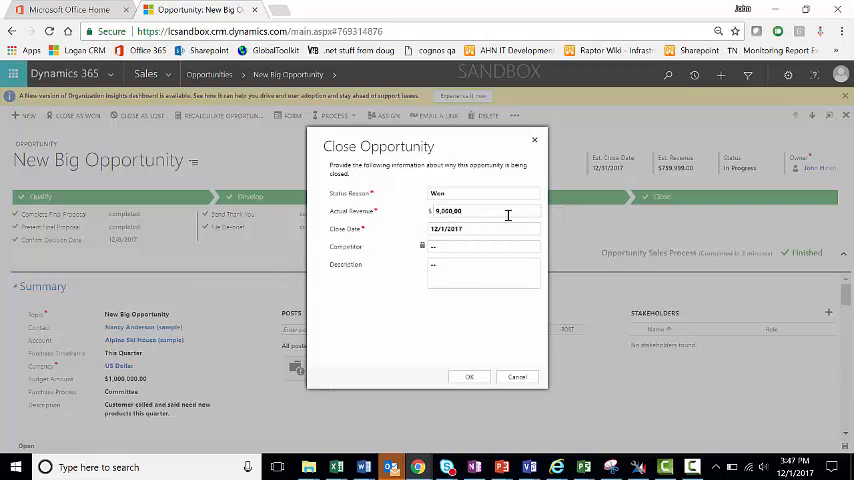
pyautogui.press('Tab')
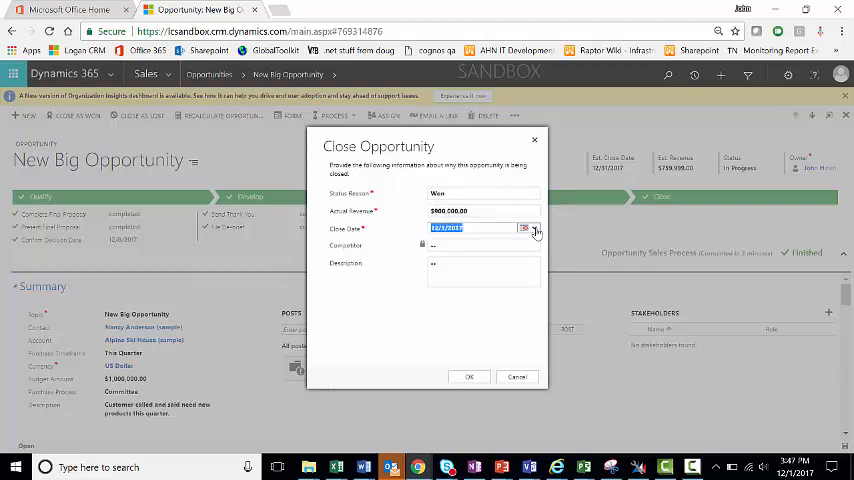
pyautogui.click(480, 267)
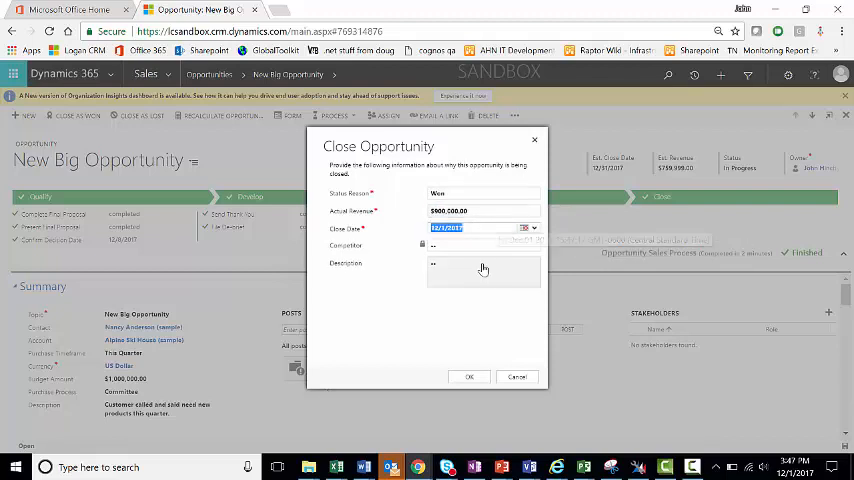
pyautogui.write('Closed deal, notify team.')
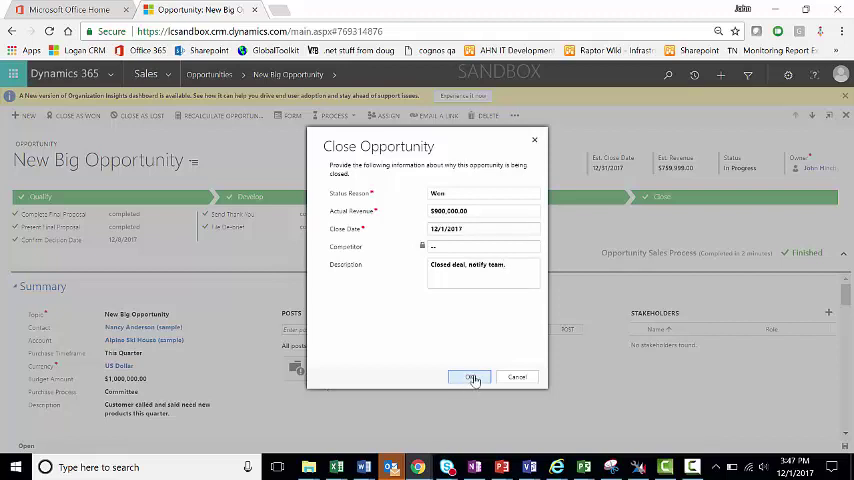
# Confirm closing New Big Opportunity as Won at $900,000.00 revenue.
pyautogui.click(472, 377)
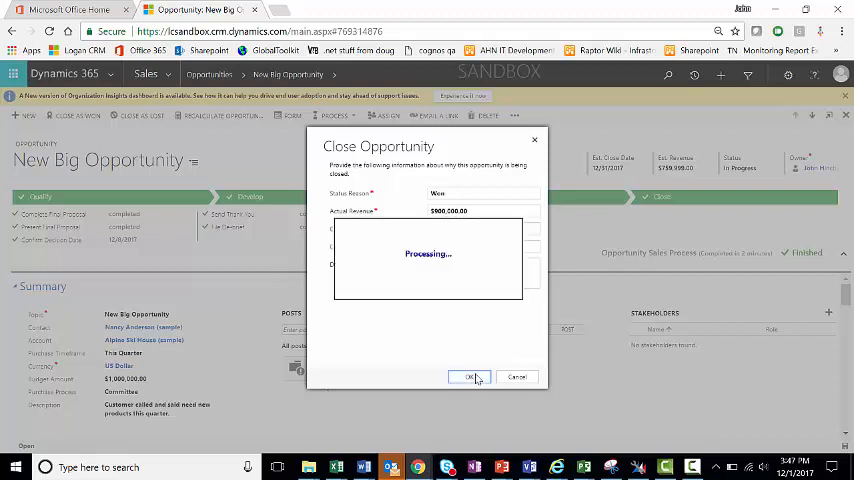